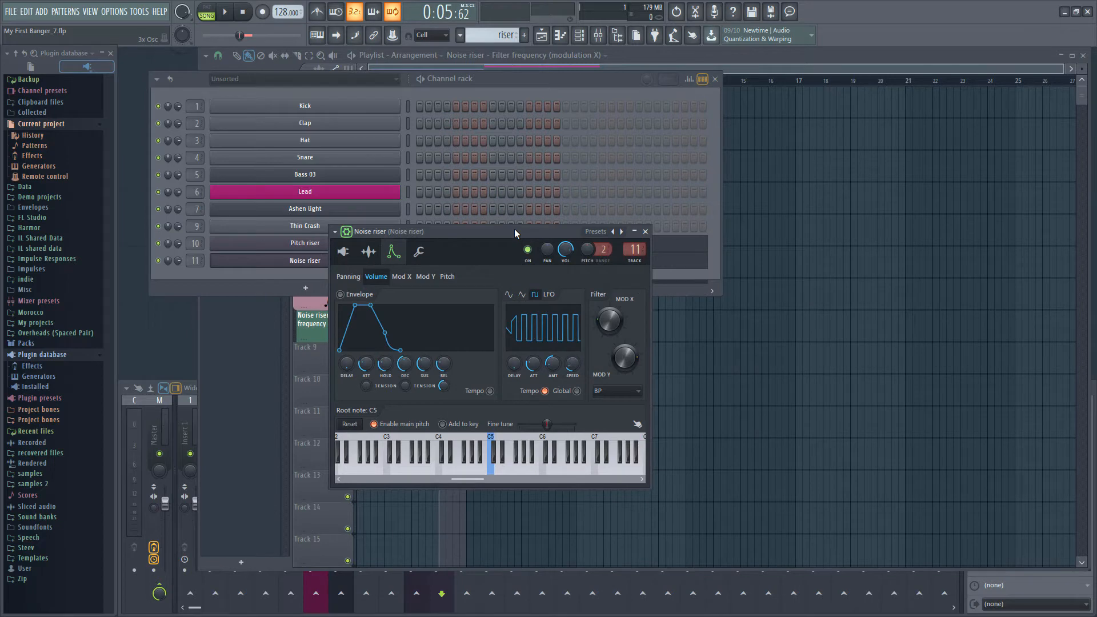
# Duplicate the beat, bass and melody clips from bar 5 to bar 9, and copy the full run of drum clips to bars 13–20
pyautogui.press('F5')
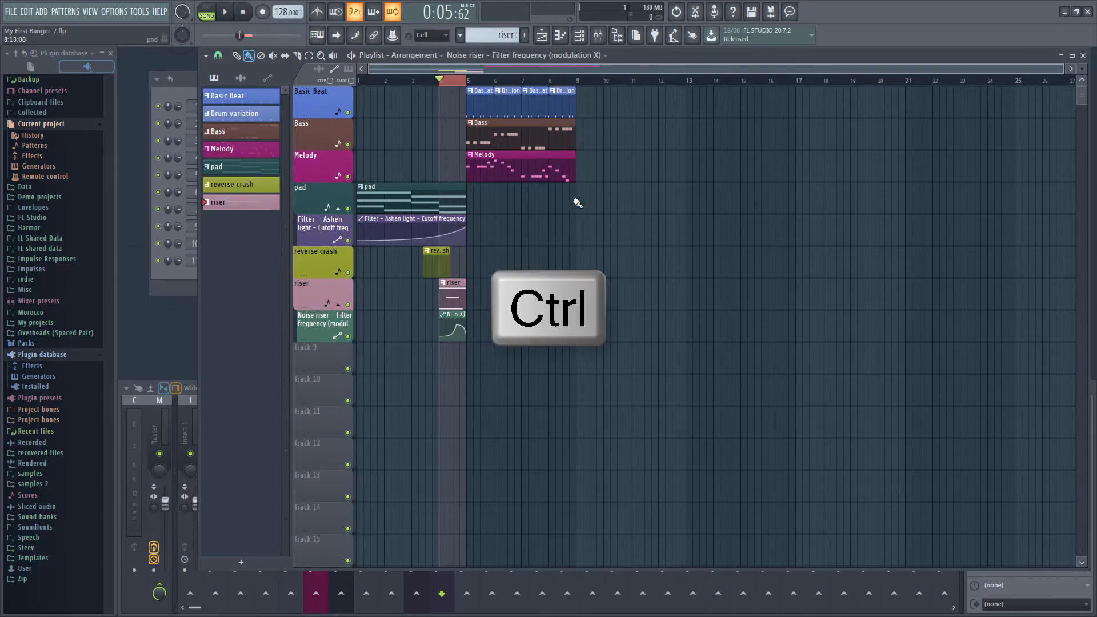
pyautogui.moveTo(578, 213); pyautogui.dragTo(506, 116)
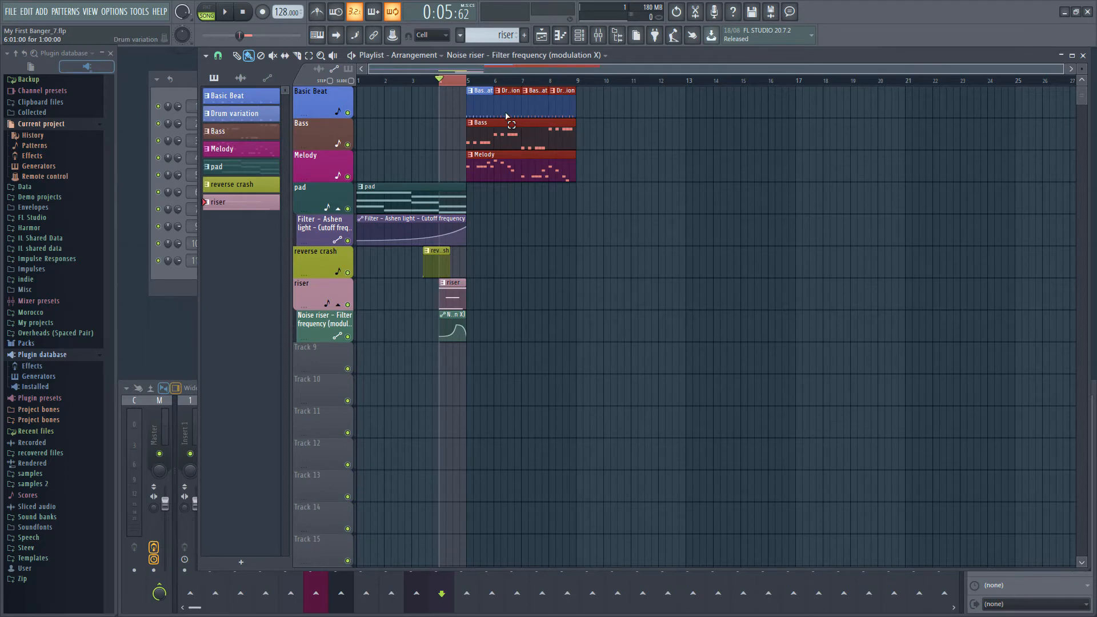
pyautogui.keyDown('ctrl'); pyautogui.keyDown('shift'); pyautogui.click(485, 113); pyautogui.keyUp('shift'); pyautogui.keyUp('ctrl')
pyautogui.press('shift')
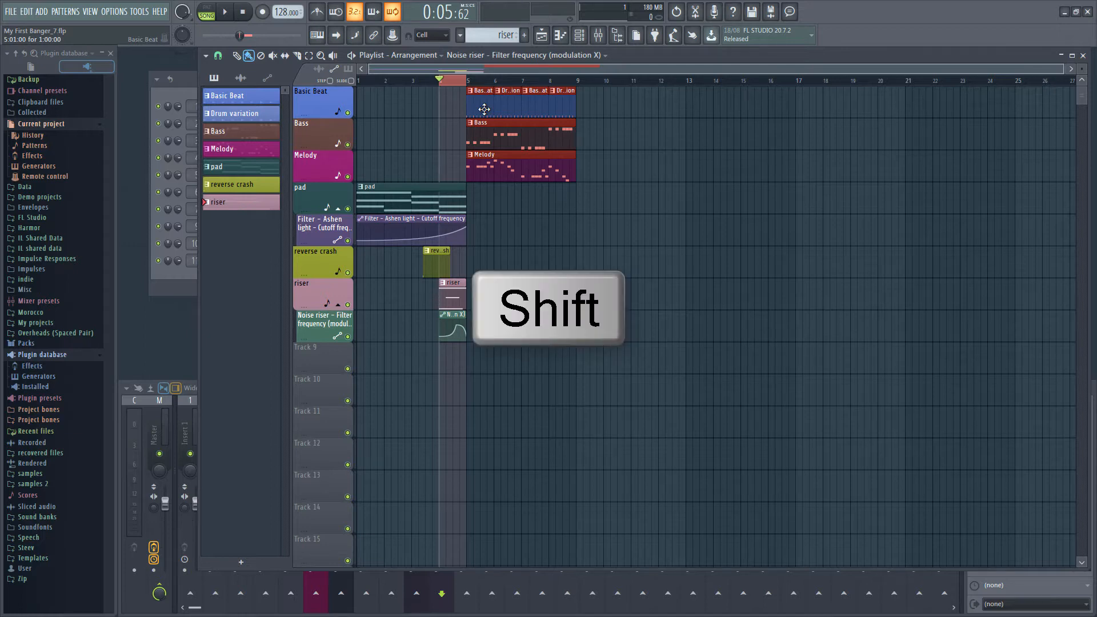
pyautogui.moveTo(483, 109); pyautogui.dragTo(590, 108)
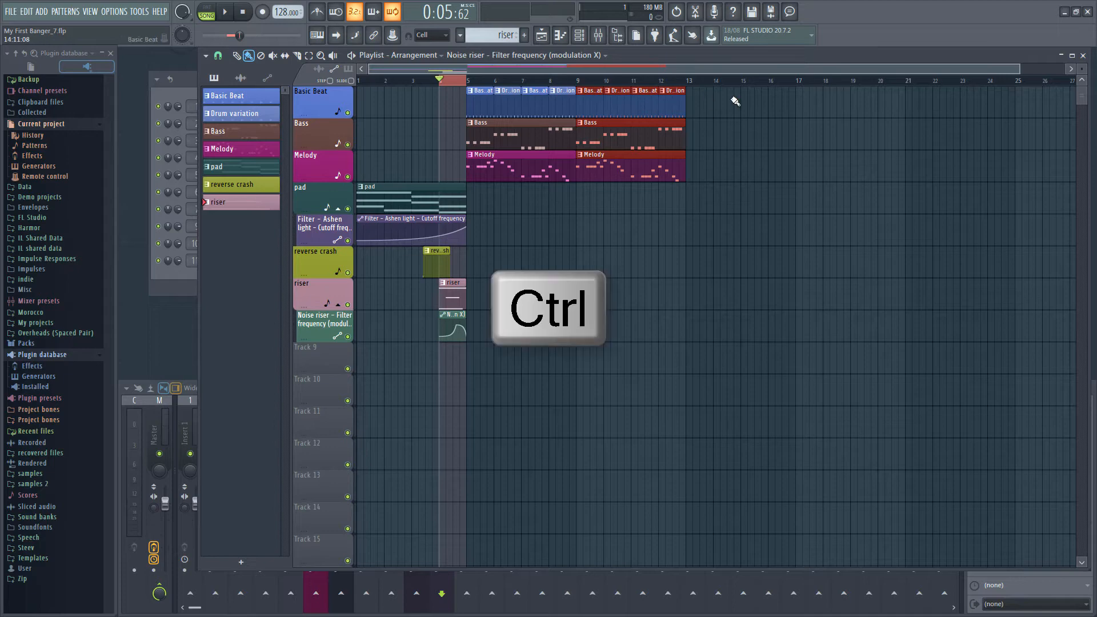
pyautogui.moveTo(723, 114); pyautogui.dragTo(700, 105)
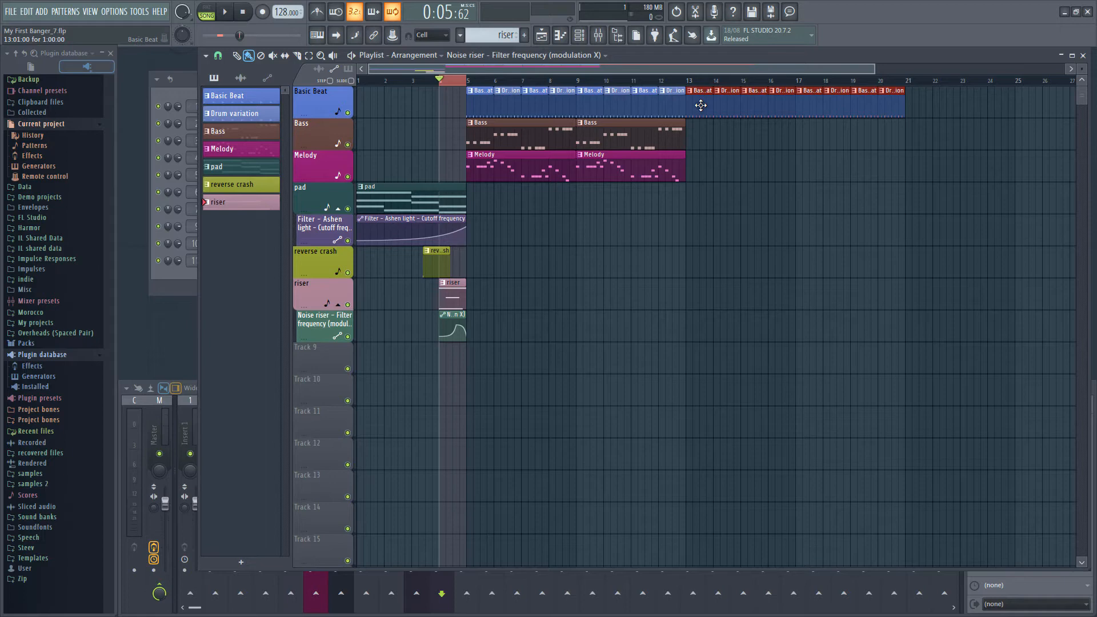
# Create a randomly coloured pattern named "claps" with Clap hits on steps 5, 11, 13 and 15
pyautogui.press('F4')
pyautogui.write('clap')
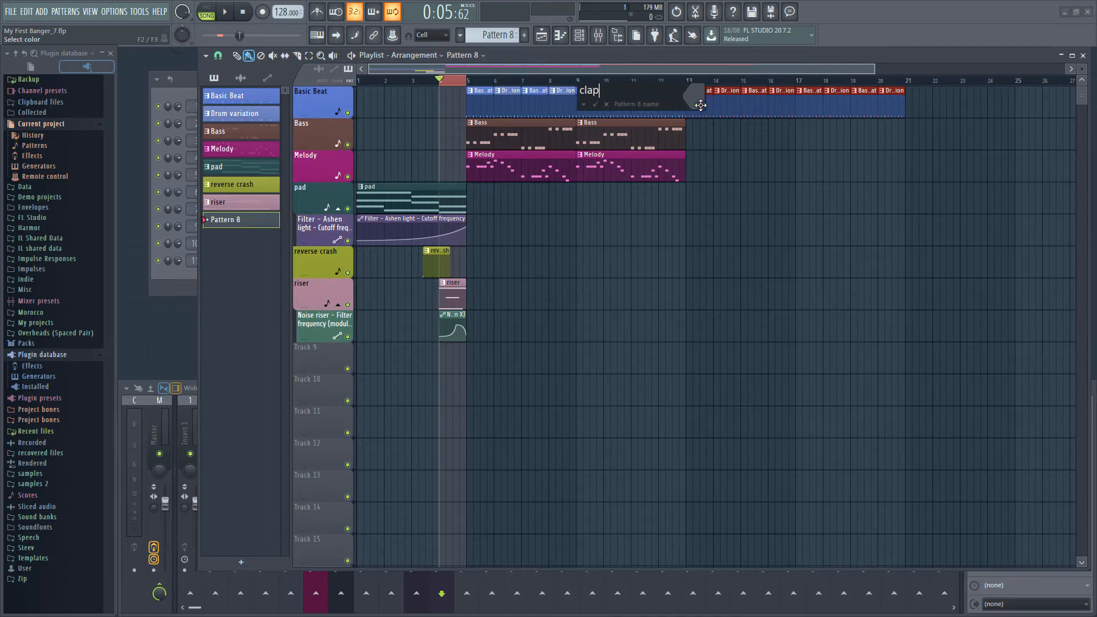
pyautogui.write('s')
pyautogui.press('F2')
pyautogui.press('Return')
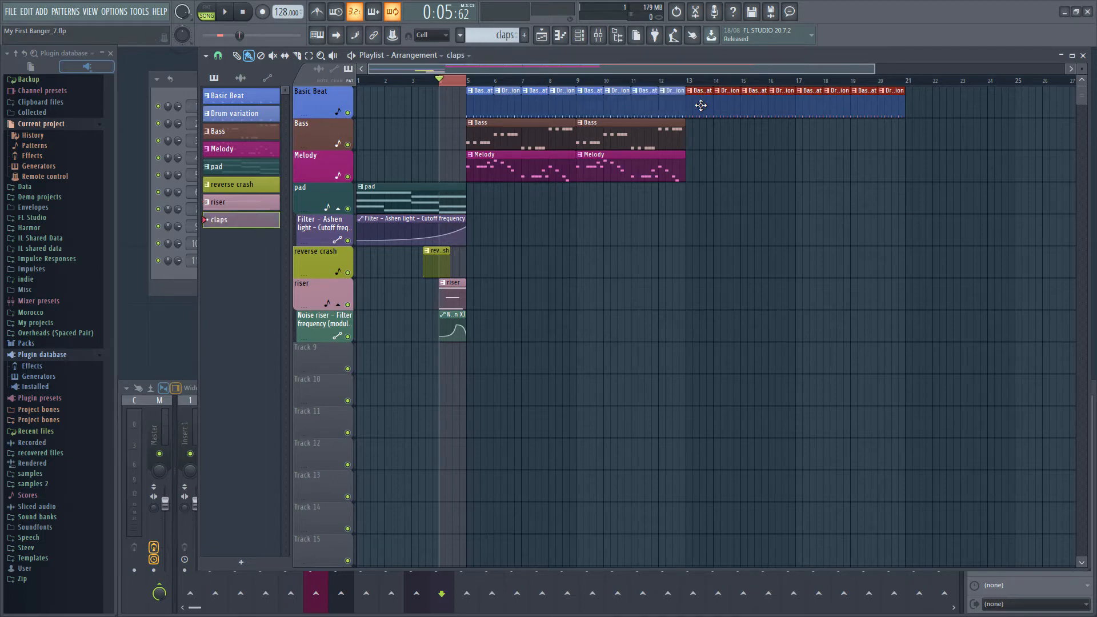
pyautogui.press('F6')
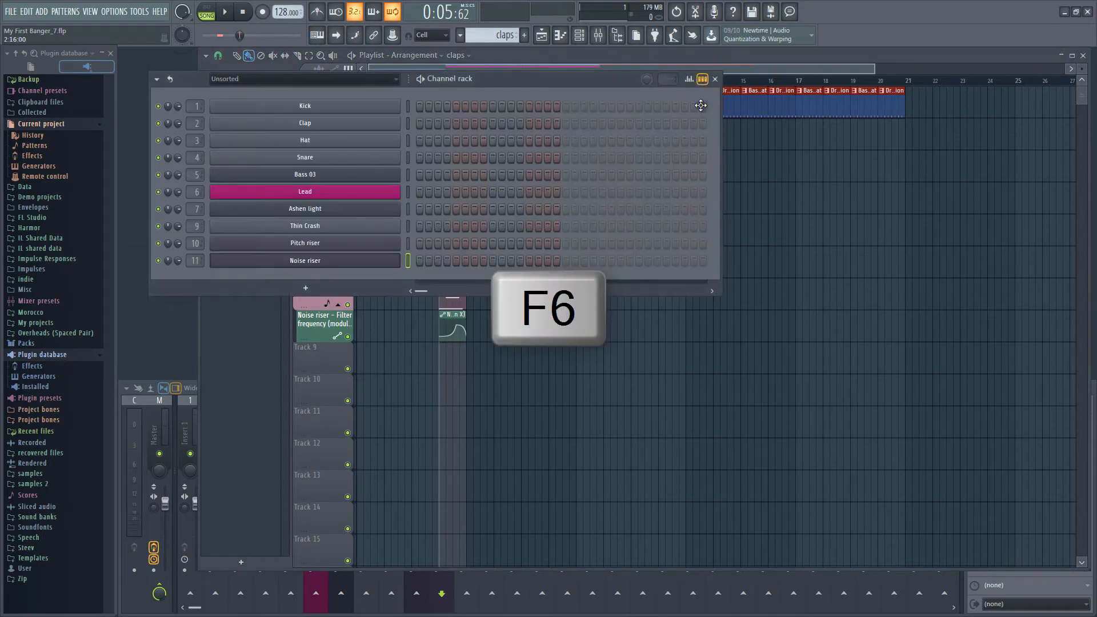
pyautogui.click(455, 123)
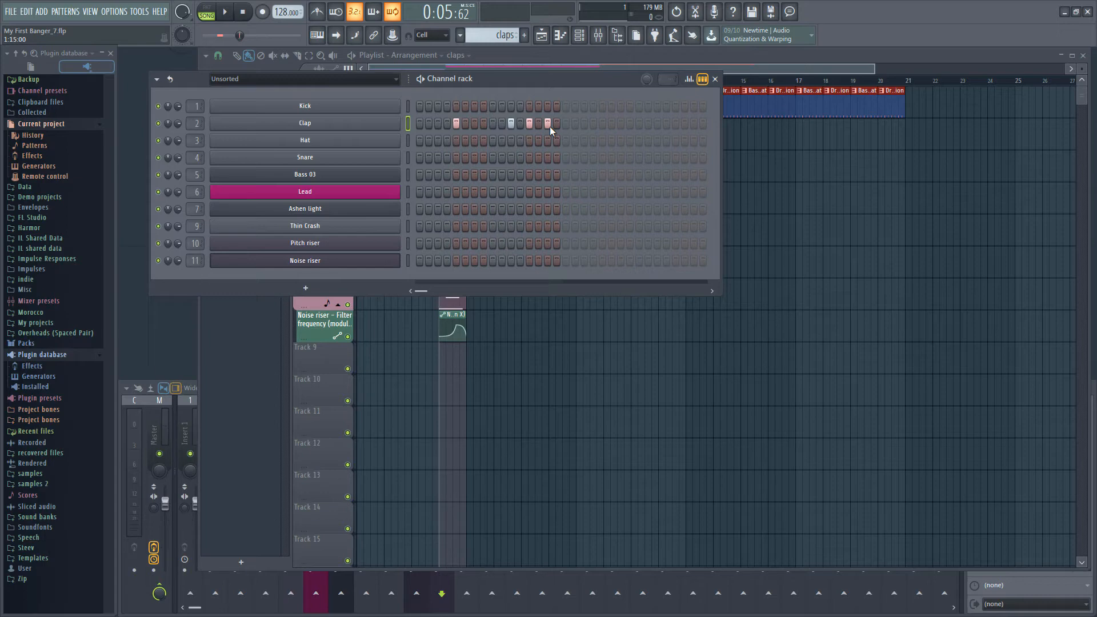
# Insert an empty playlist track above the Bass track and fill its bars 13–20 with claps clips
pyautogui.press('F5')
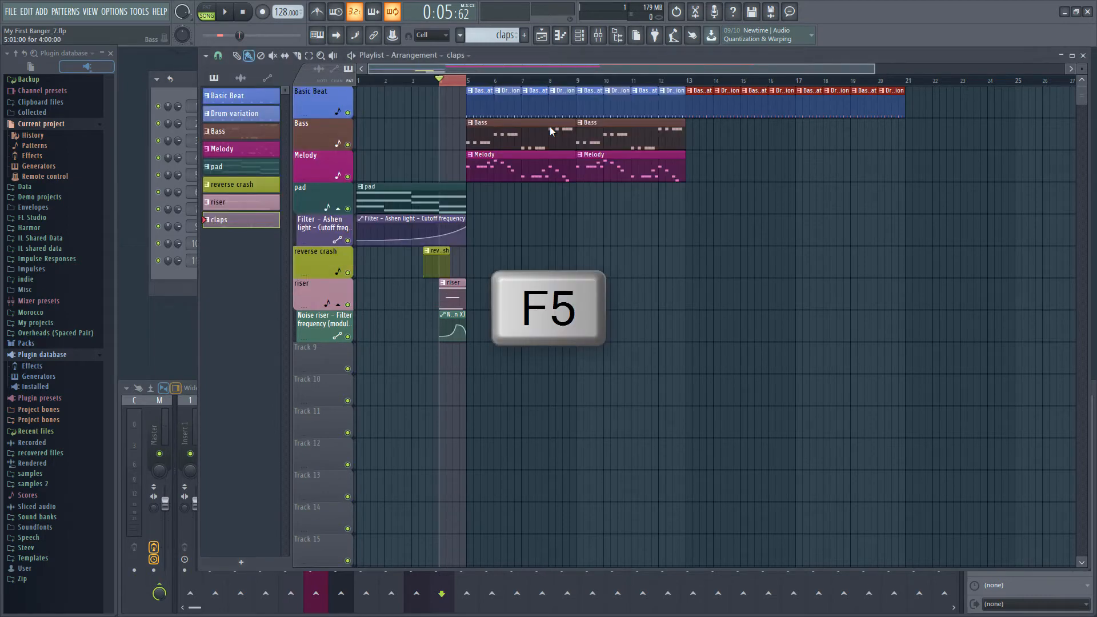
pyautogui.rightClick(333, 134)
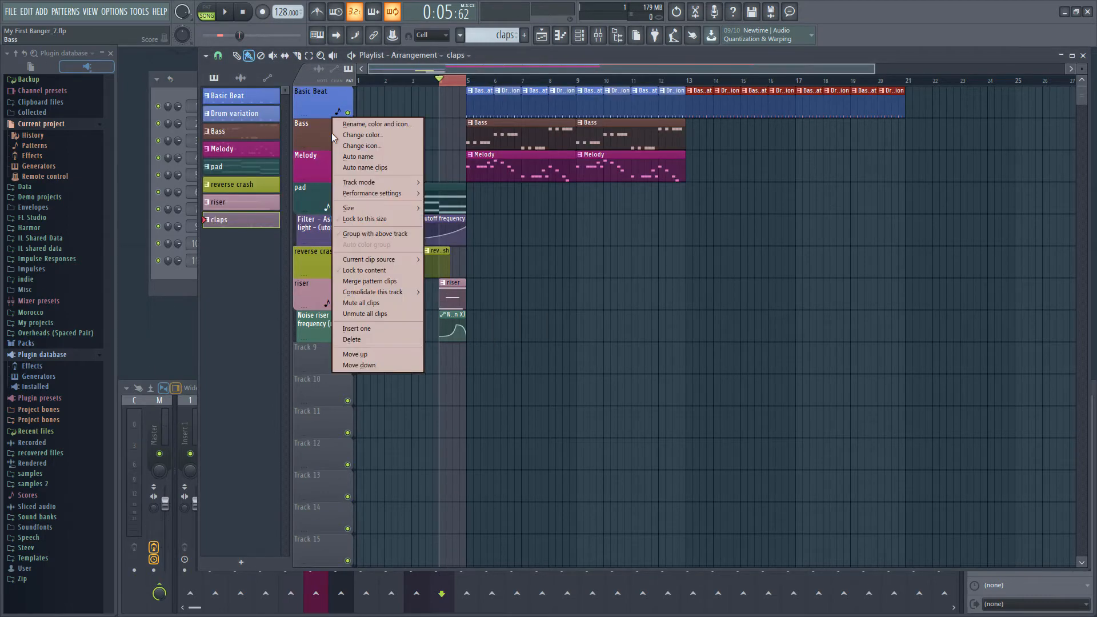
pyautogui.press('i')
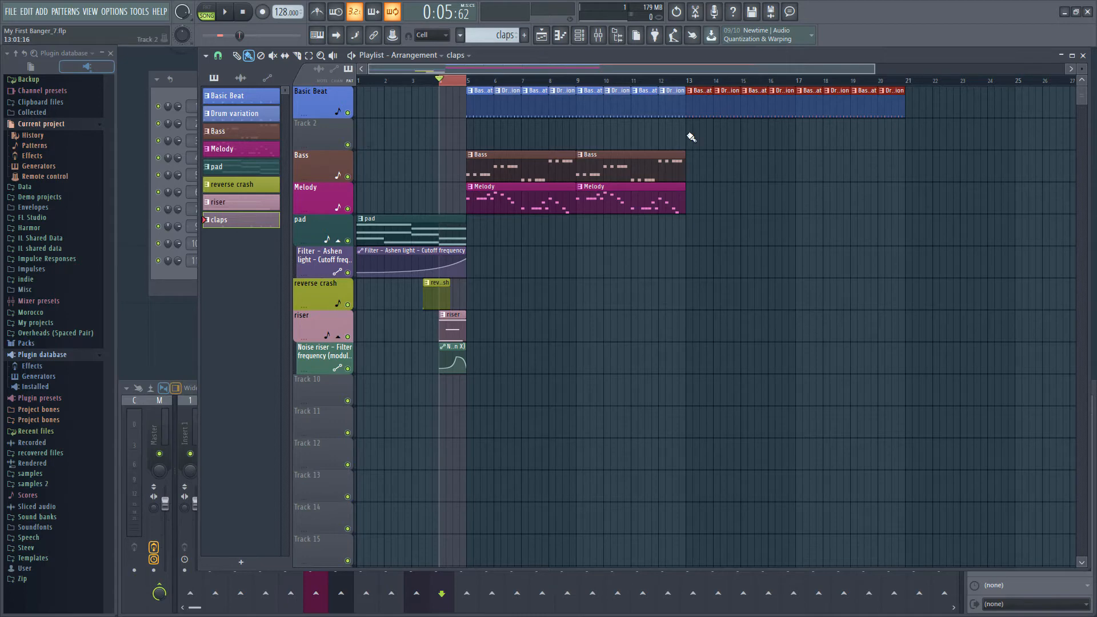
pyautogui.moveTo(688, 137); pyautogui.dragTo(886, 147)
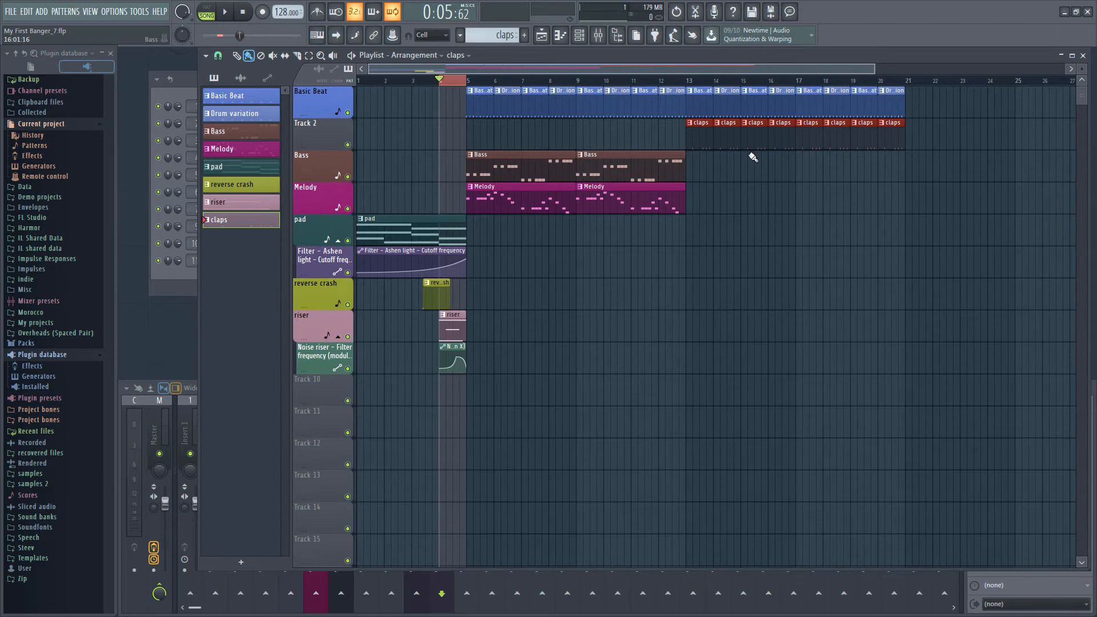
# Fill bars 13–20 of the Bass track with two clips of a unique copy of the Bass pattern, and select that time range
pyautogui.moveTo(606, 166); pyautogui.dragTo(720, 166)
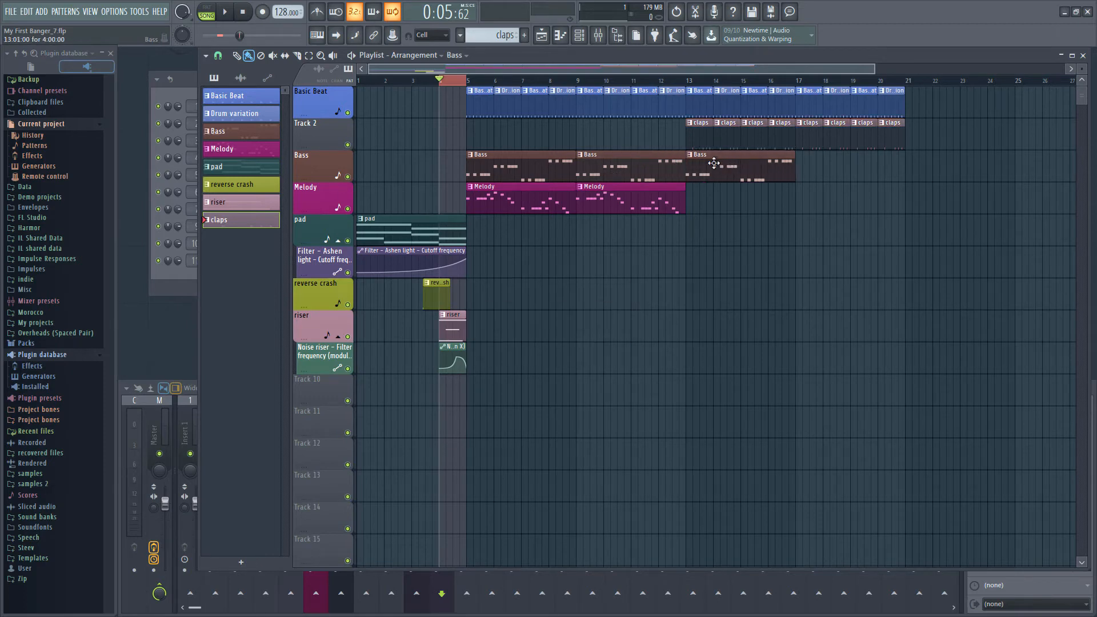
pyautogui.click(693, 161)
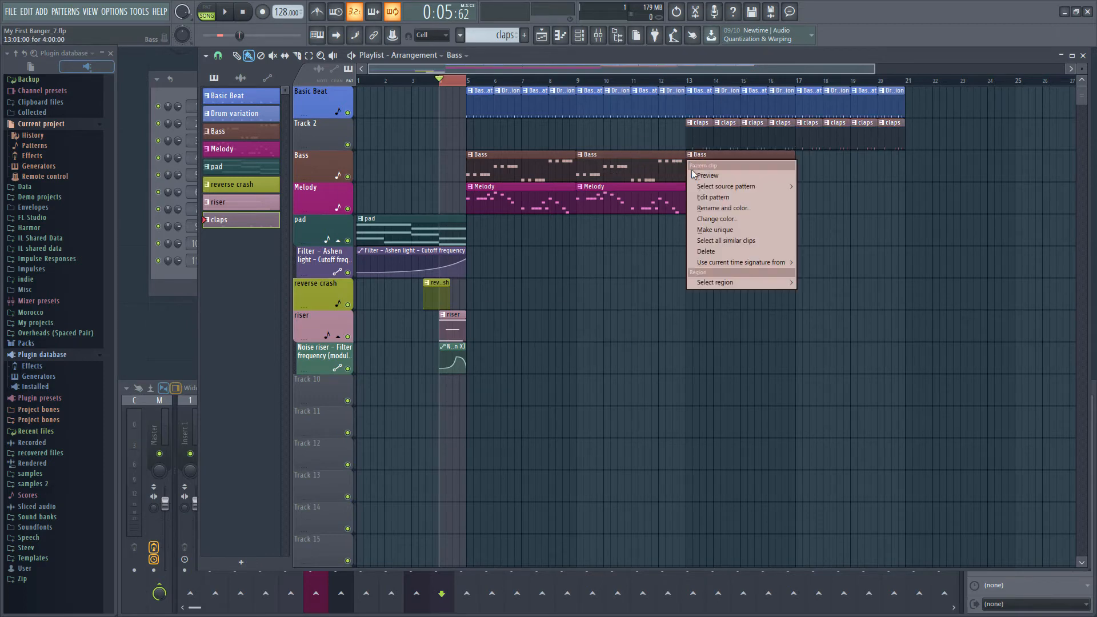
pyautogui.click(713, 230)
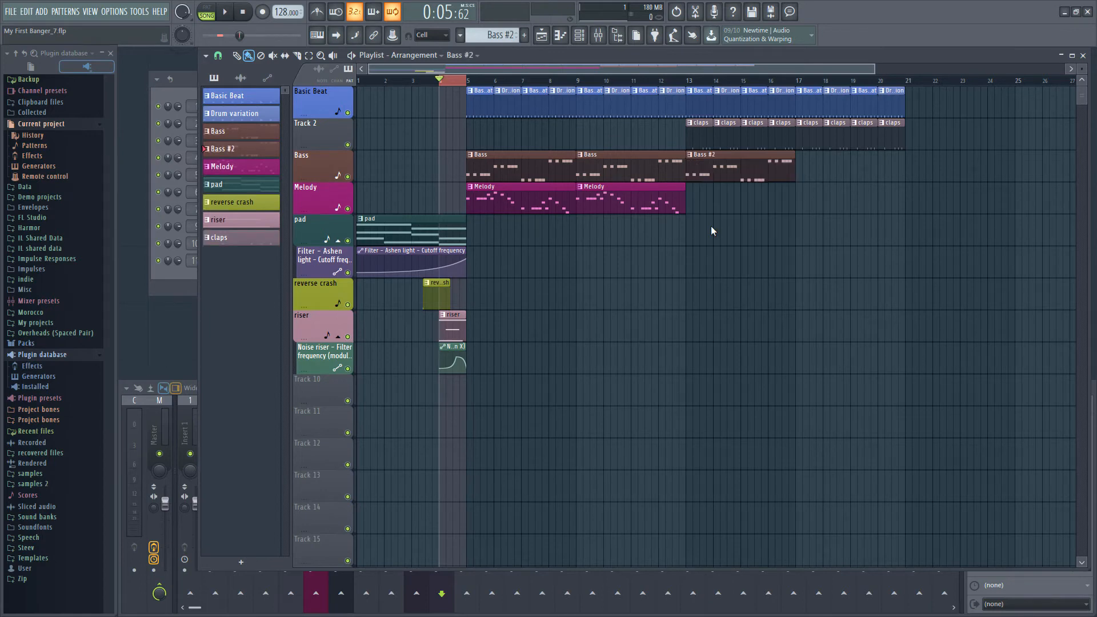
pyautogui.moveTo(724, 169); pyautogui.dragTo(835, 168)
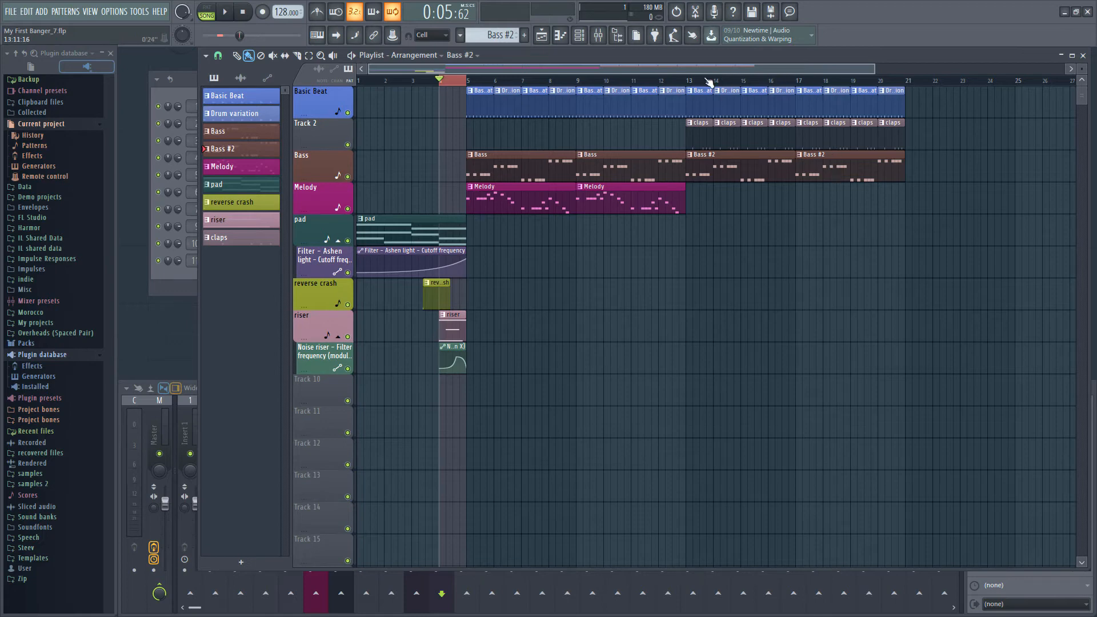
pyautogui.moveTo(690, 82); pyautogui.dragTo(906, 87)
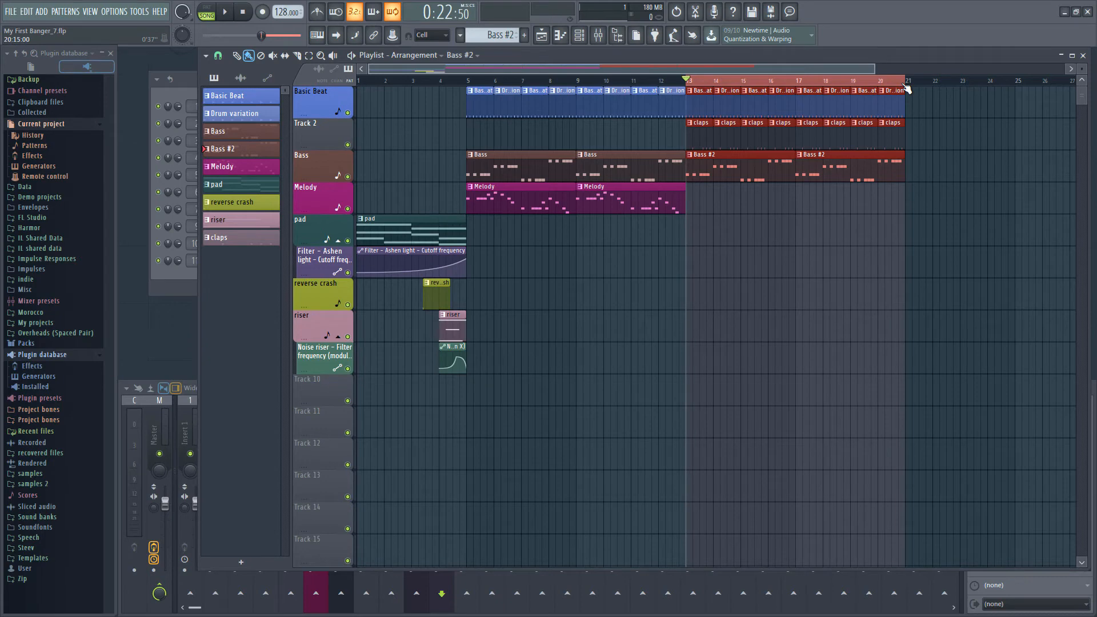
# In the unique bass pattern, delete each bar's second-to-last note and add closing notes E3, D3, E3 and E3 in bars 1–4
pyautogui.doubleClick(749, 167)
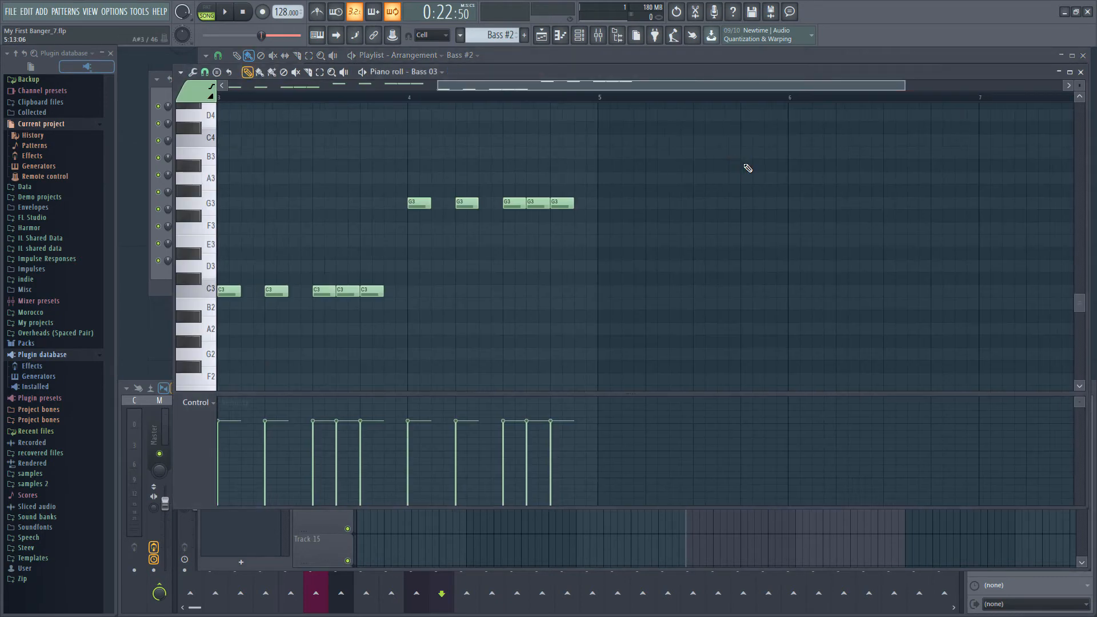
pyautogui.scroll(-2, 684, 188)
pyautogui.rightClick(290, 268)
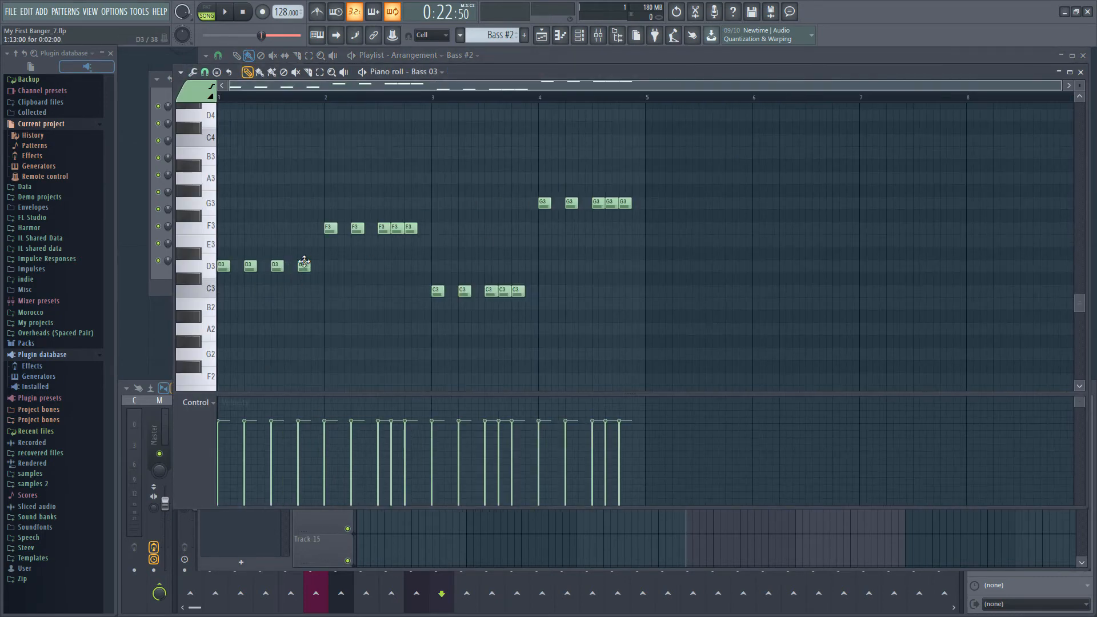
pyautogui.click(315, 242)
pyautogui.rightClick(396, 229)
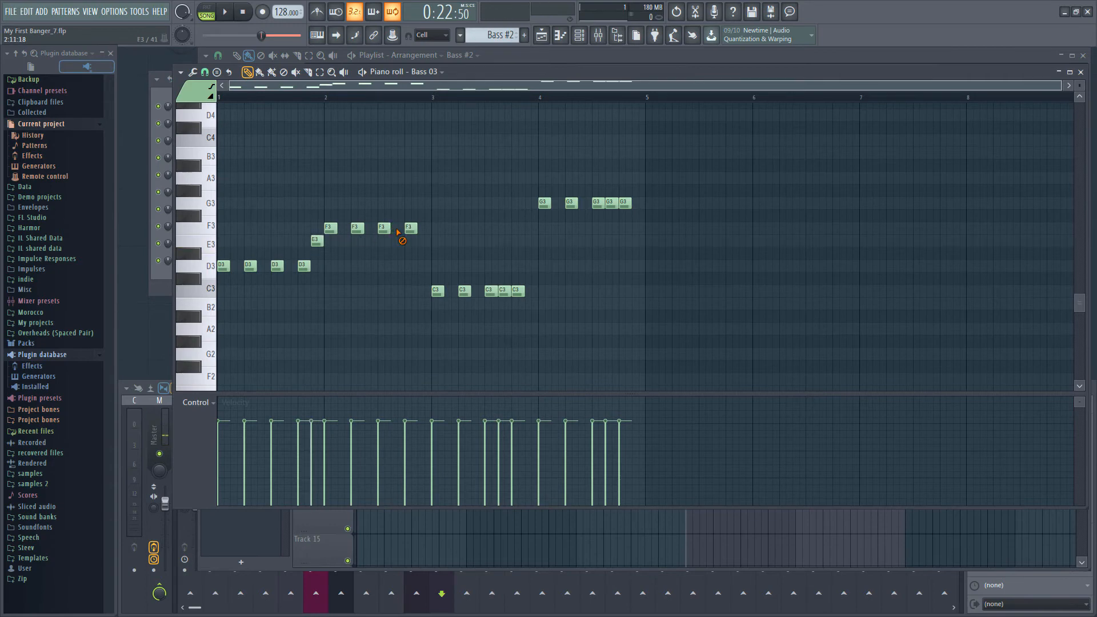
pyautogui.click(422, 266)
pyautogui.rightClick(506, 292)
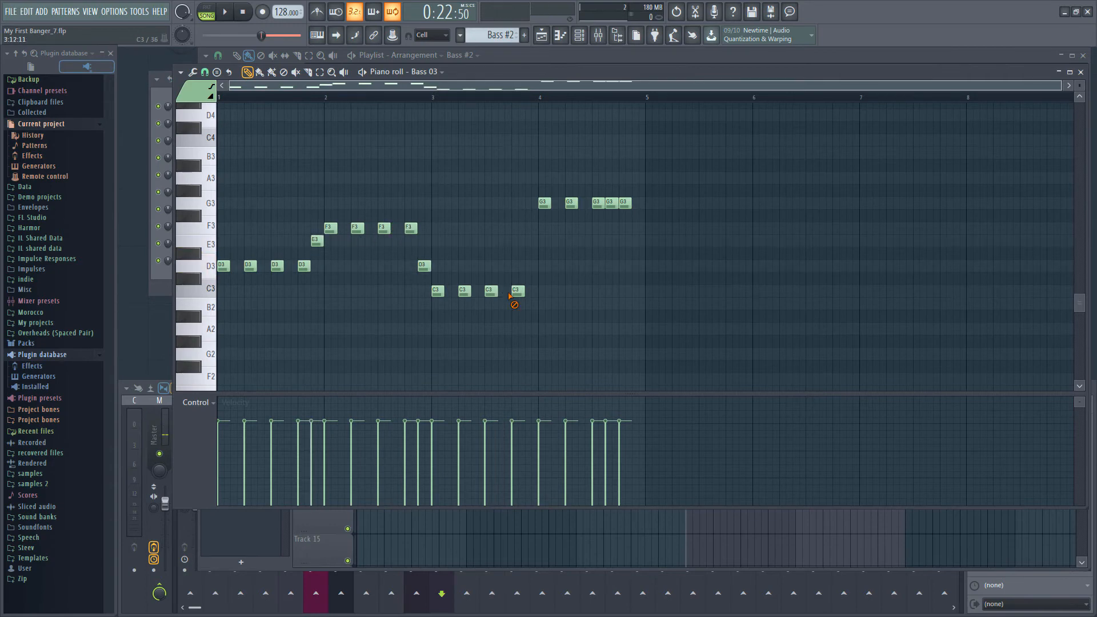
pyautogui.click(534, 242)
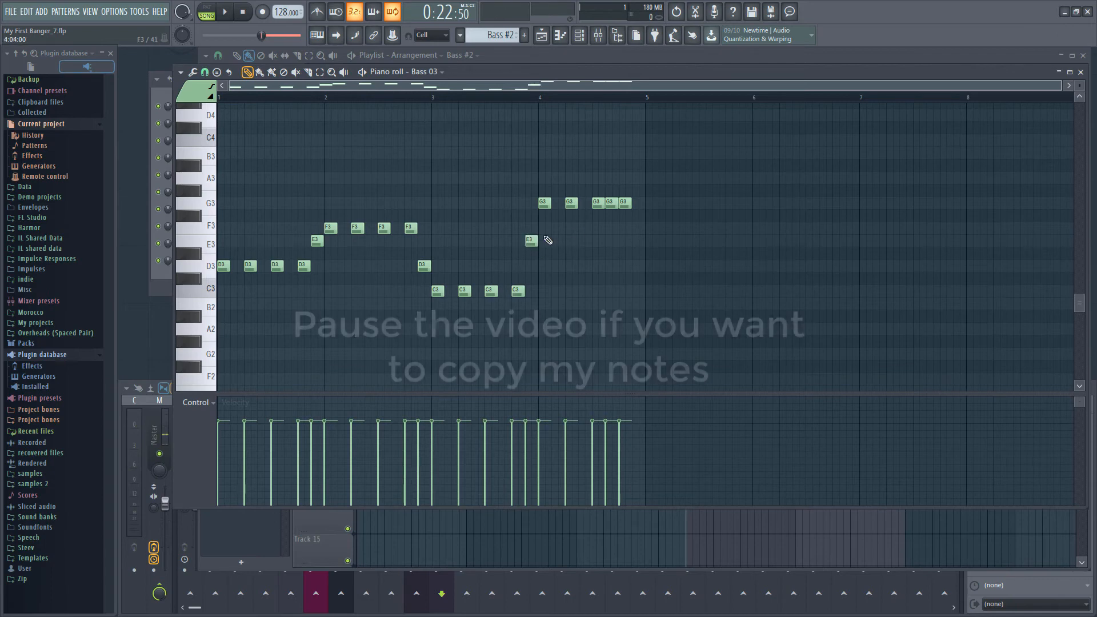
pyautogui.rightClick(610, 204)
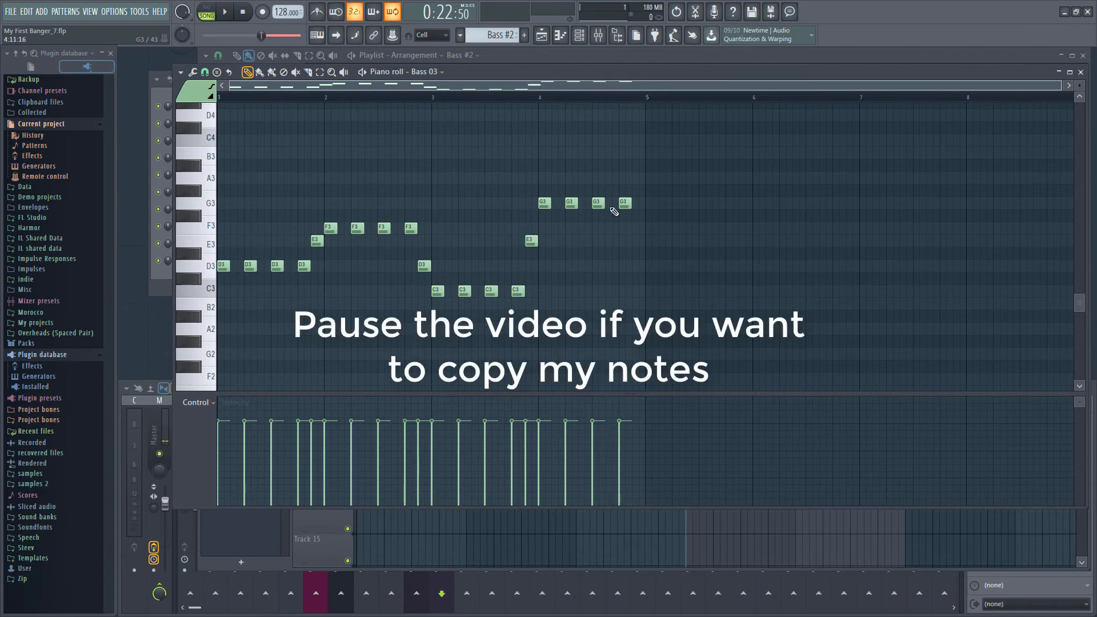
pyautogui.click(634, 241)
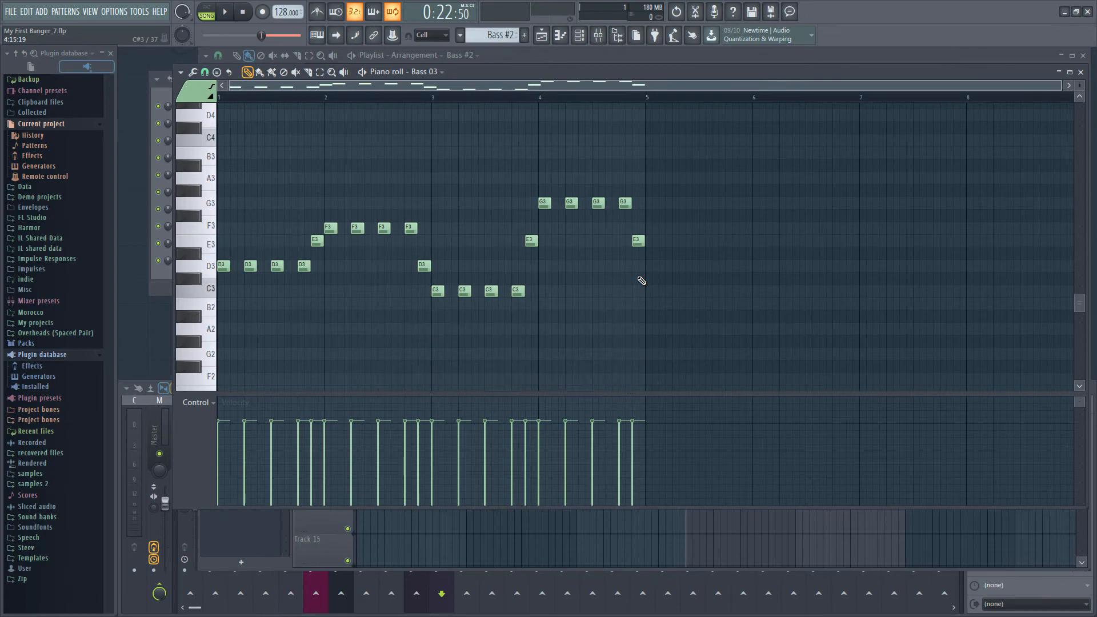
# Create a new pattern named "Melody 2" and give it a random colour
pyautogui.press('F4')
pyautogui.write('Mel')
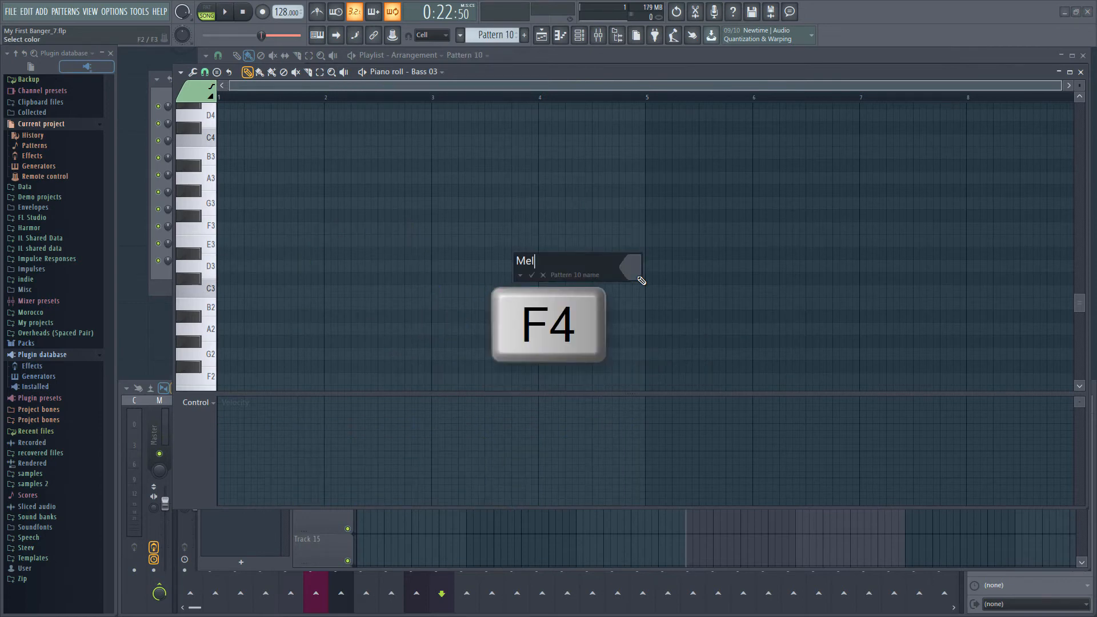
pyautogui.write('ody 2')
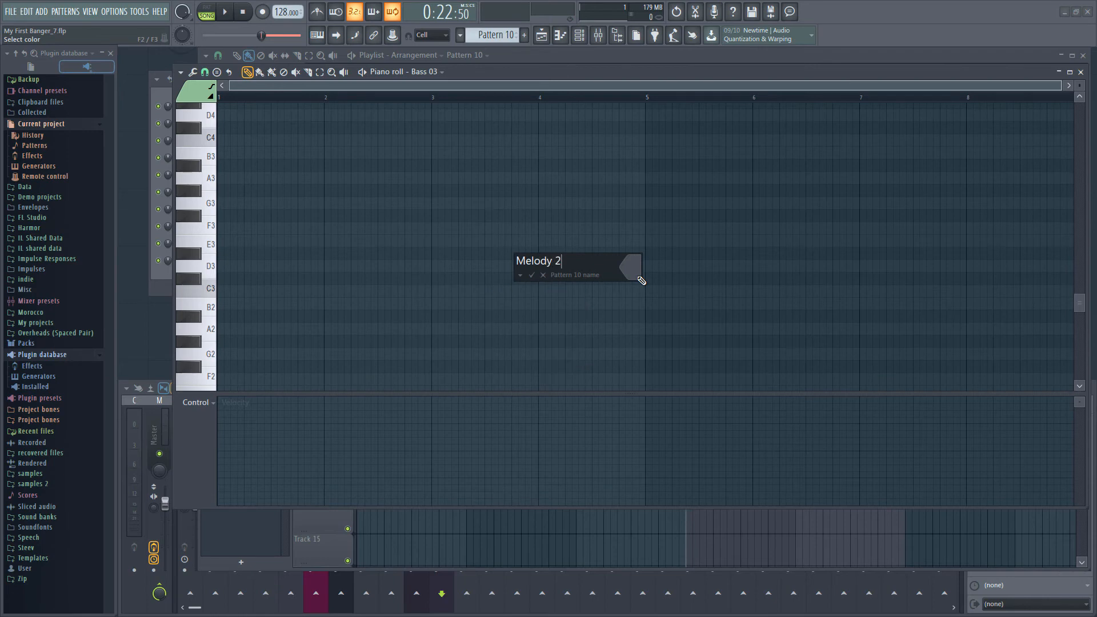
pyautogui.press('F2')
pyautogui.press('F2')
pyautogui.press('Return')
# Place Melody 2 clips at bars 13 and 17 of the playlist's Melody track
pyautogui.press('F5')
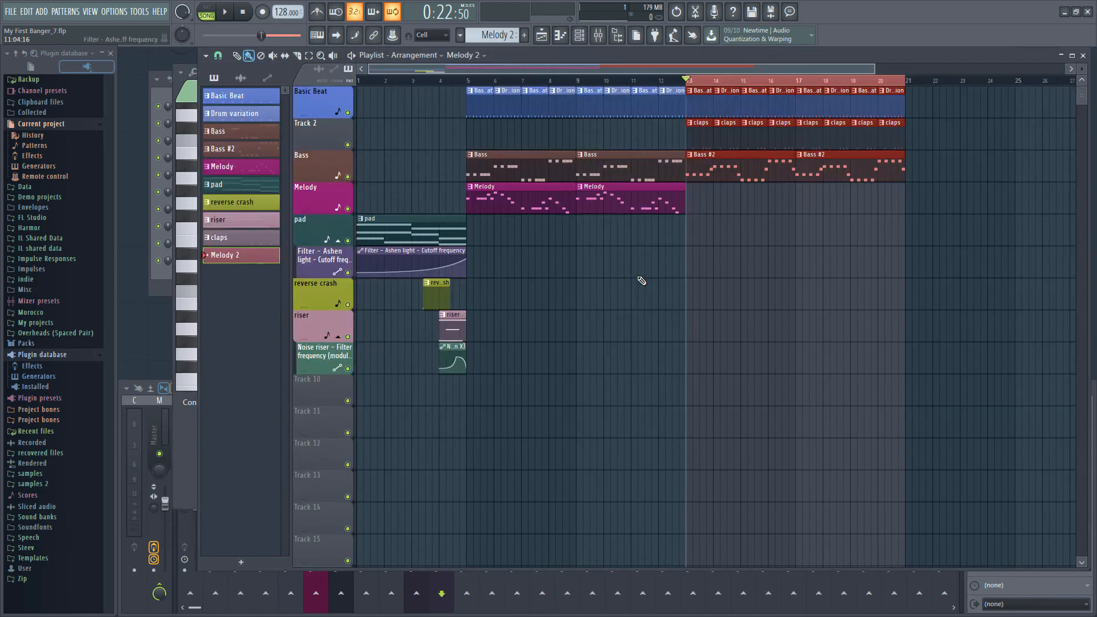
pyautogui.click(691, 203)
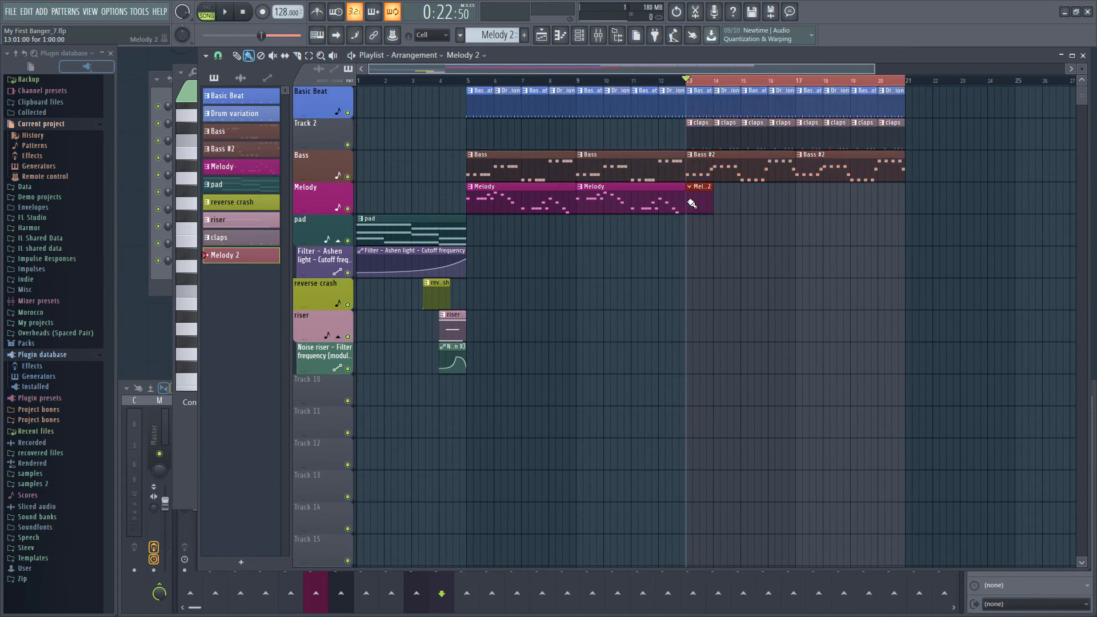
pyautogui.click(801, 205)
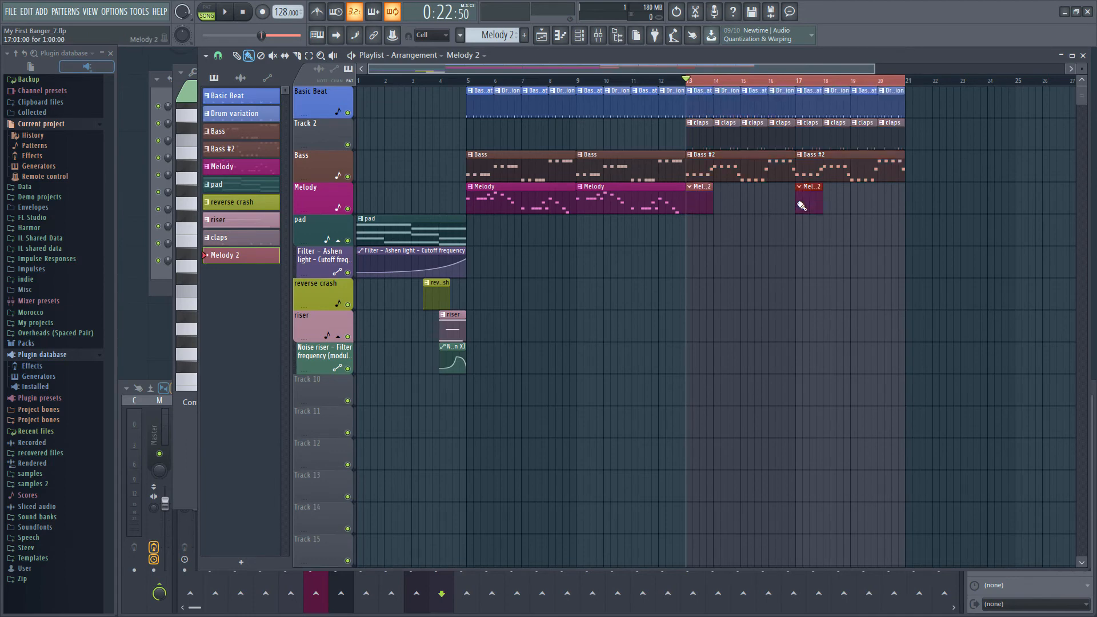
# In Melody 2's Lead piano roll, add half-beat notes A5, C6, A5 at the end of each of bars 1, 2 and 3
pyautogui.press('F6')
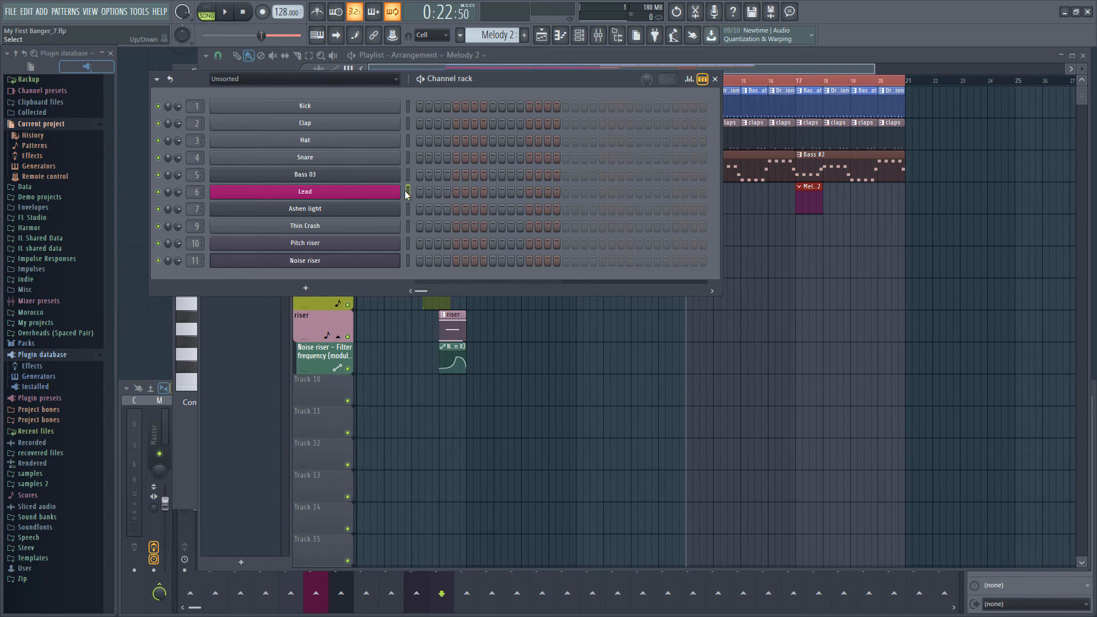
pyautogui.press('F7')
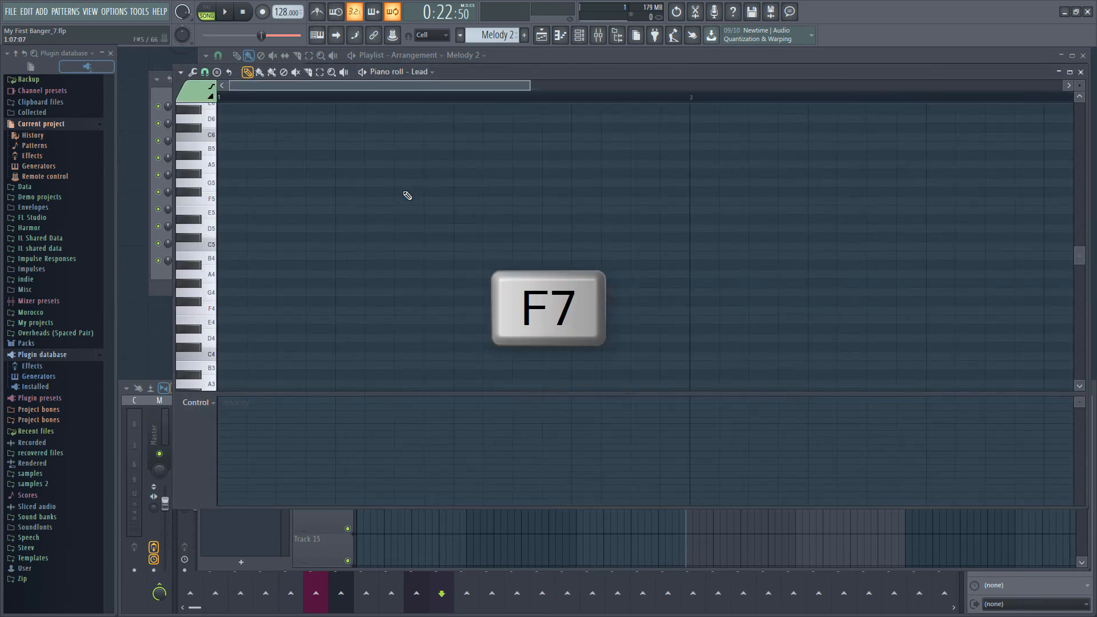
pyautogui.scroll(-2, 309, 170)
pyautogui.scroll(-4, 309, 170)
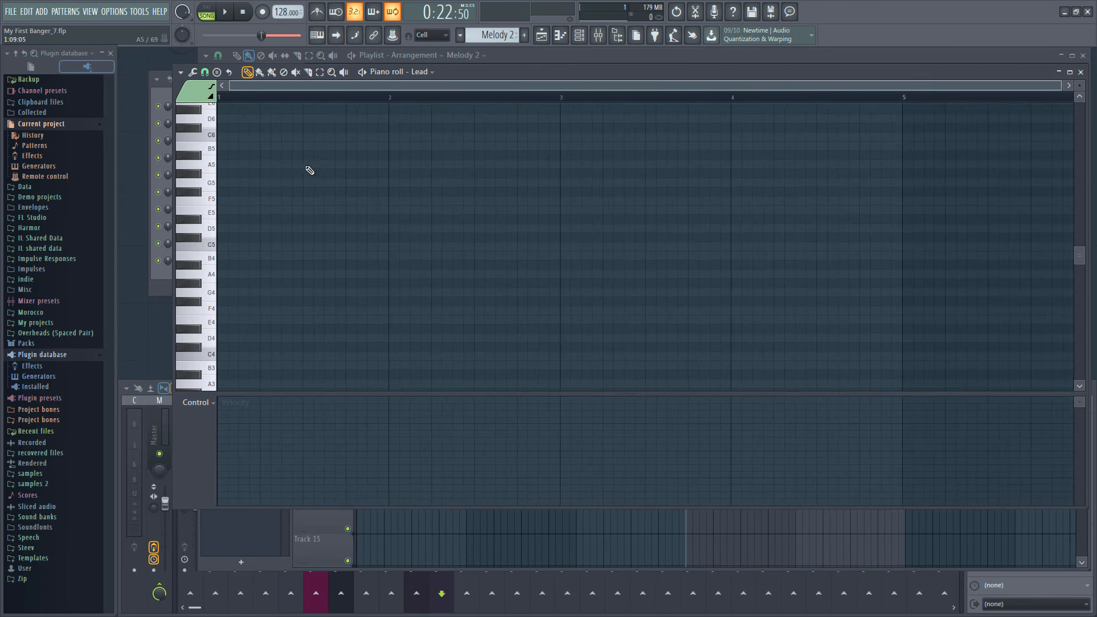
pyautogui.click(330, 164)
pyautogui.click(356, 137)
pyautogui.click(370, 164)
pyautogui.click(505, 164)
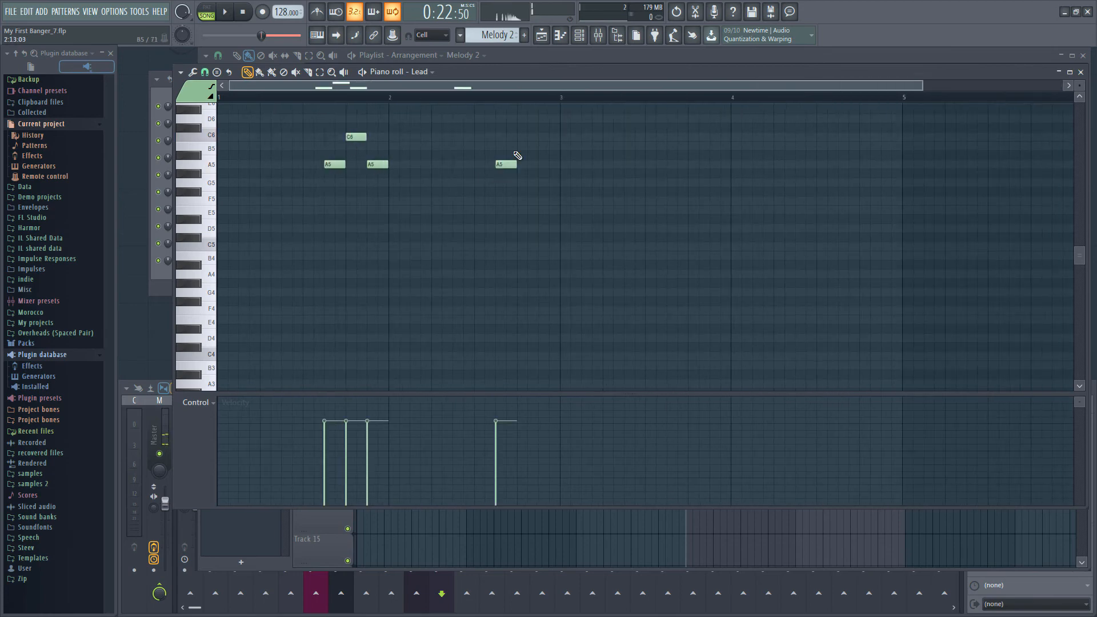
pyautogui.click(527, 137)
pyautogui.click(549, 164)
pyautogui.click(677, 164)
pyautogui.click(698, 137)
pyautogui.click(720, 164)
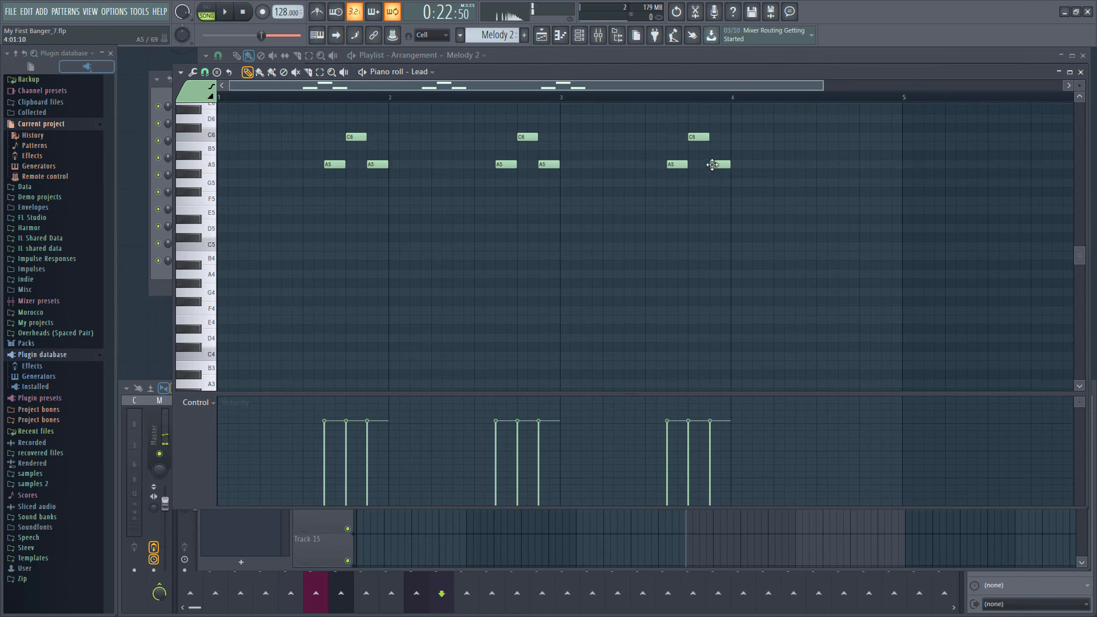
# In bar 4 of the Lead melody, add half-beat A5 notes on all four beats and a C6 between beats 3 and 4
pyautogui.click(741, 164)
pyautogui.click(783, 164)
pyautogui.click(827, 164)
pyautogui.click(844, 137)
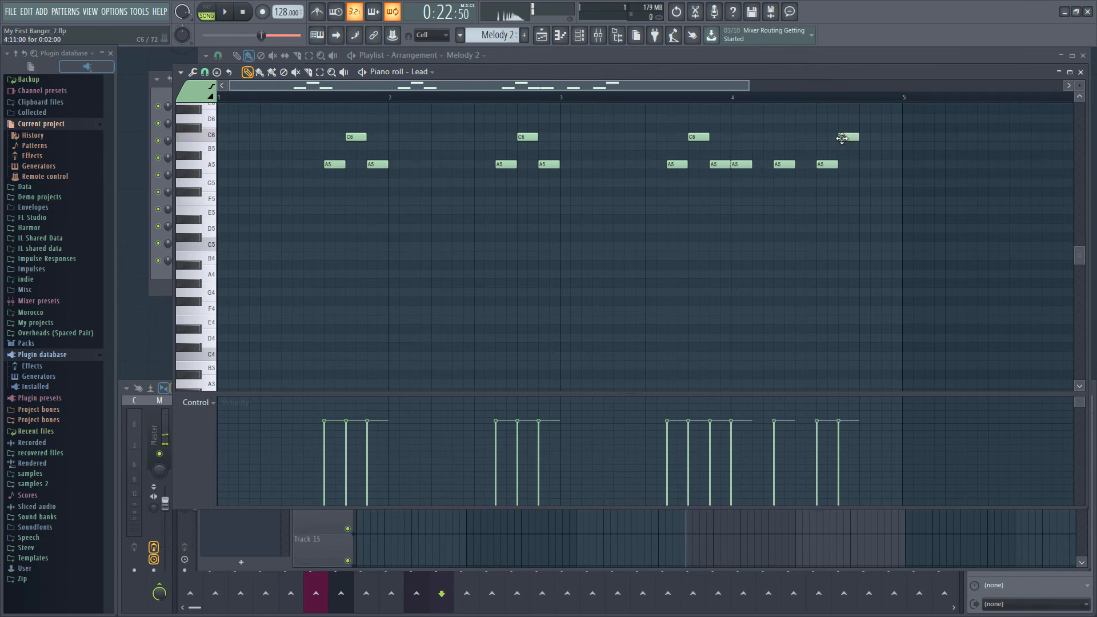
pyautogui.click(861, 164)
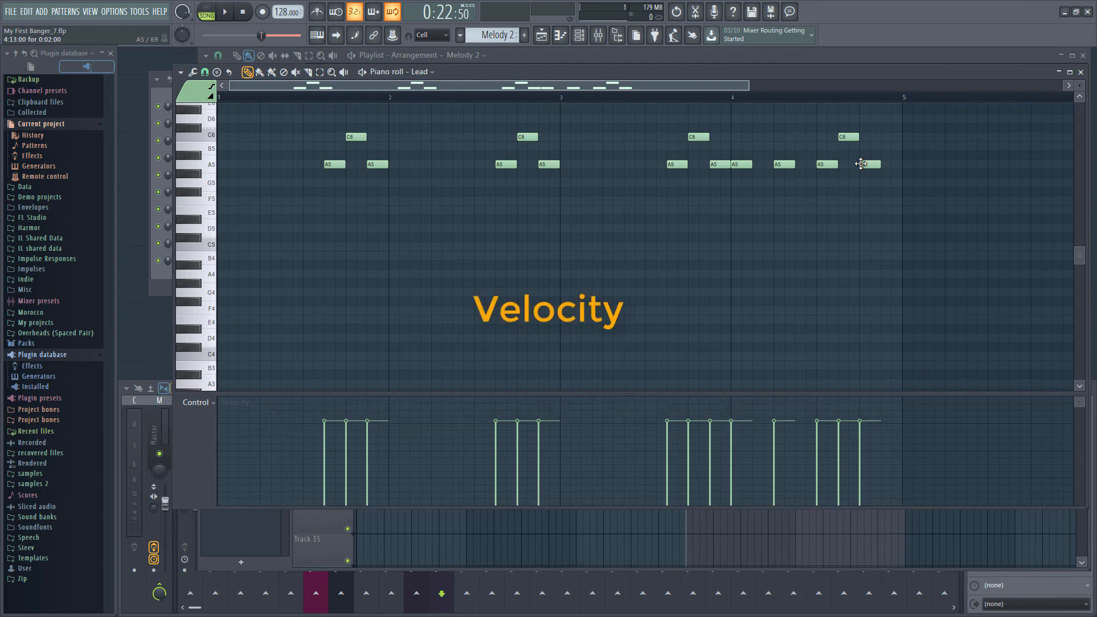
# Lower the velocities of the A5 notes in bars 1 and 2, with bar 1's last at 61%, and slightly raise bar 2's C6
pyautogui.click(326, 444)
pyautogui.click(368, 438)
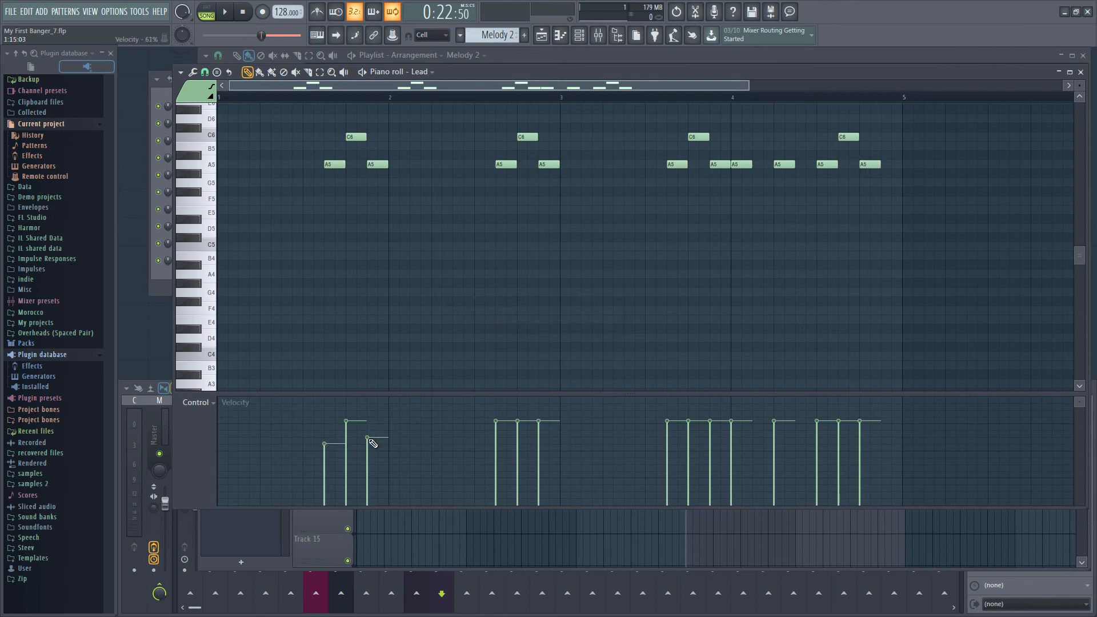
pyautogui.click(496, 442)
pyautogui.click(518, 415)
pyautogui.click(539, 434)
# Lower the A5 velocities in bars 3 and 4, ending at 65%, but raise bar 4's first A5 to 81%
pyautogui.click(666, 447)
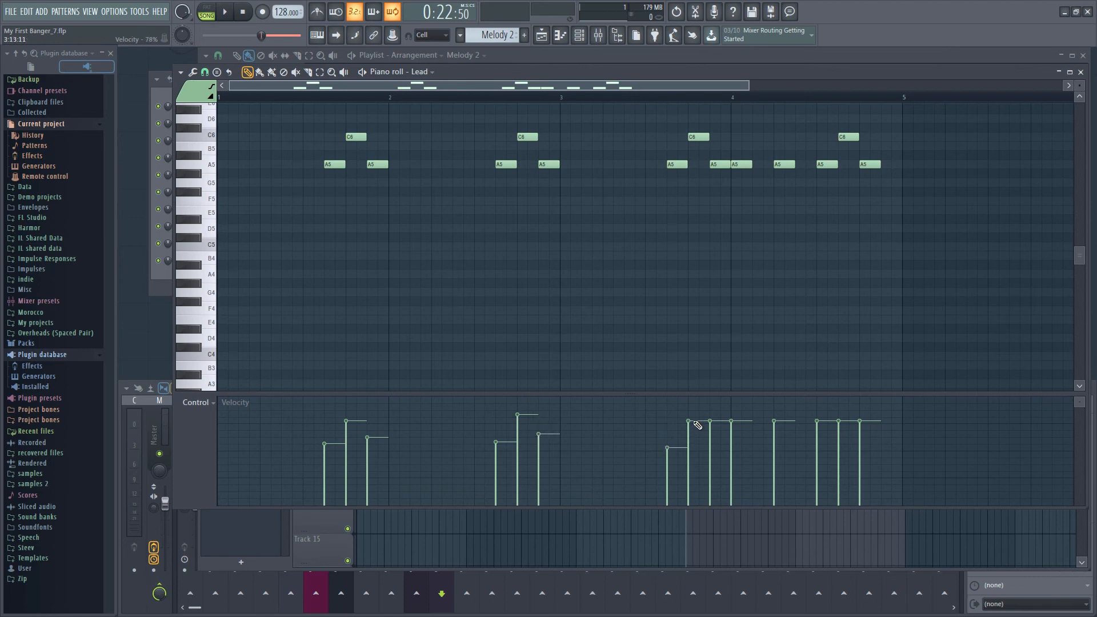
pyautogui.click(710, 439)
pyautogui.click(731, 417)
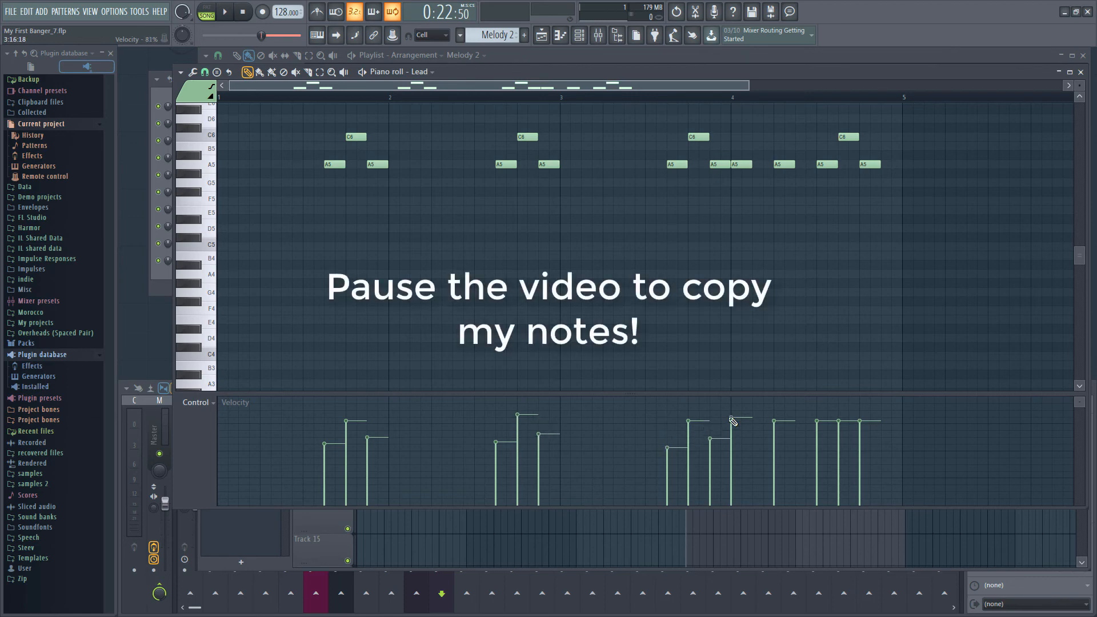
pyautogui.click(774, 425)
pyautogui.click(817, 444)
pyautogui.click(860, 435)
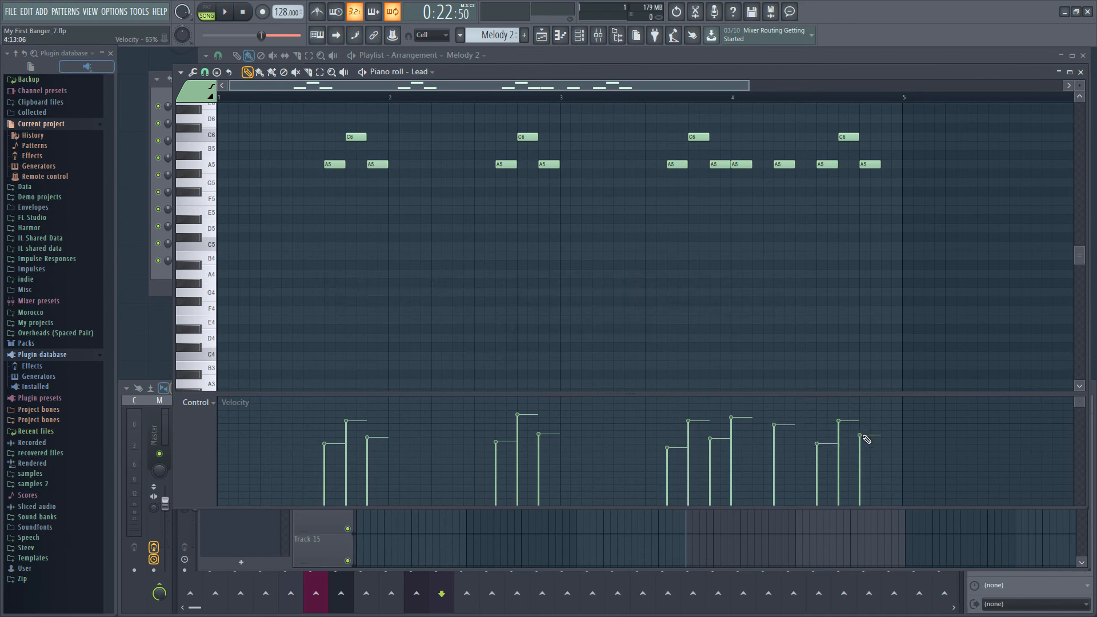
# Play back the selected section at bars 13–20 in the playlist to hear the new melody, and stop playback
pyautogui.press('space')
pyautogui.press('F5')
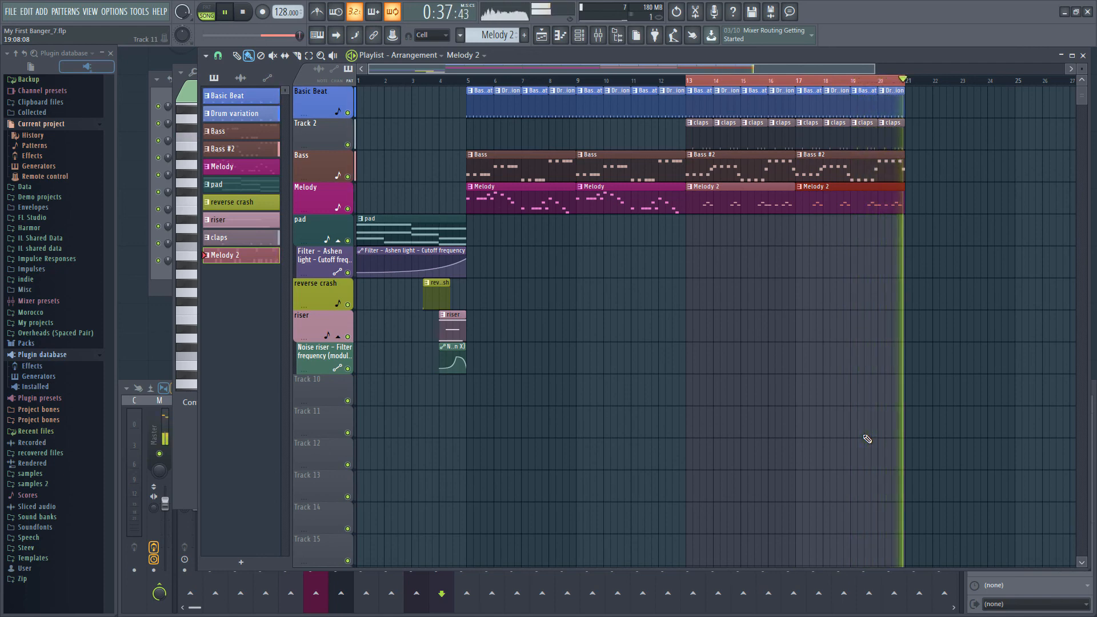
pyautogui.press('space')
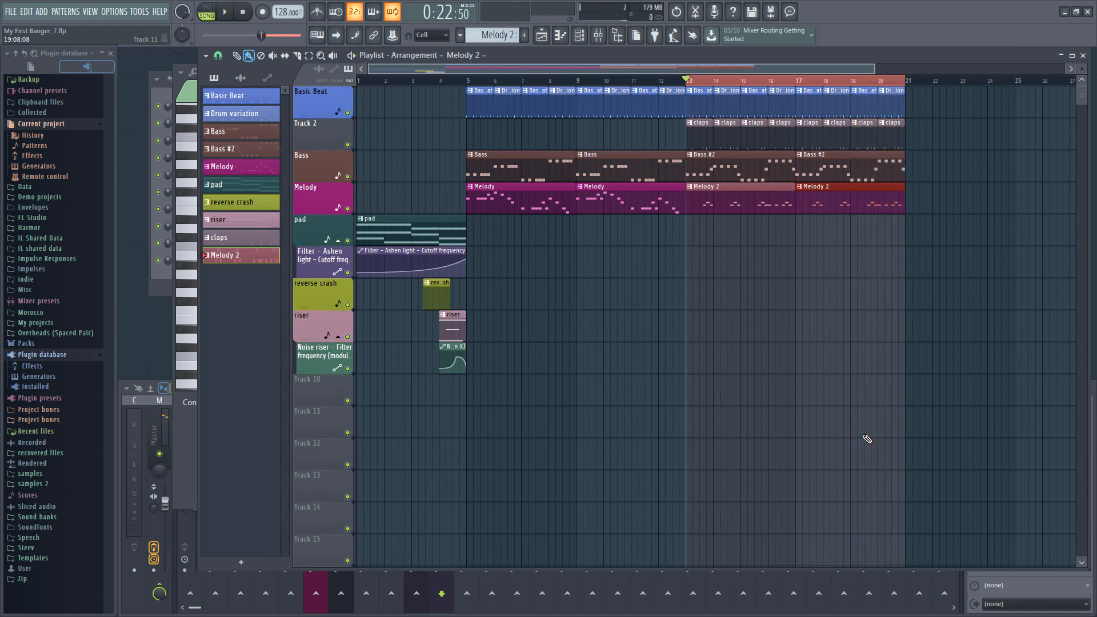